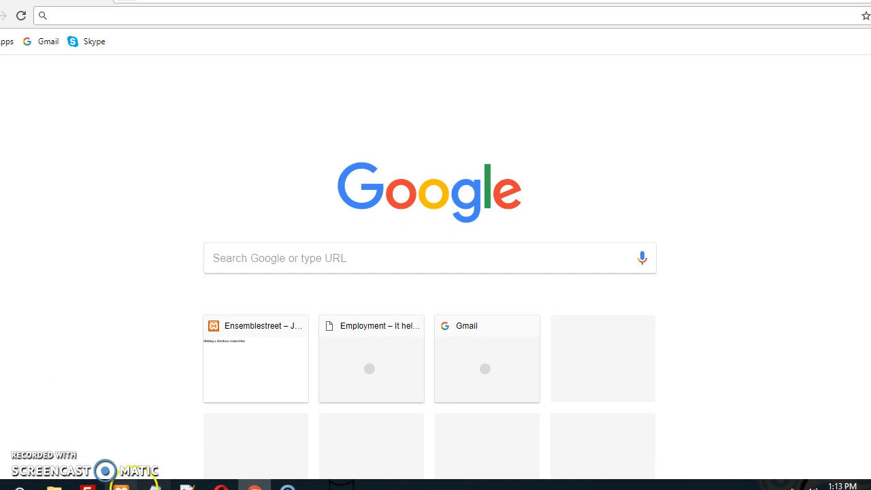
# Bring up the XAMPP Control Panel with Apache on ports 80/443 and MySQL on 3306.
pyautogui.click(121, 486)
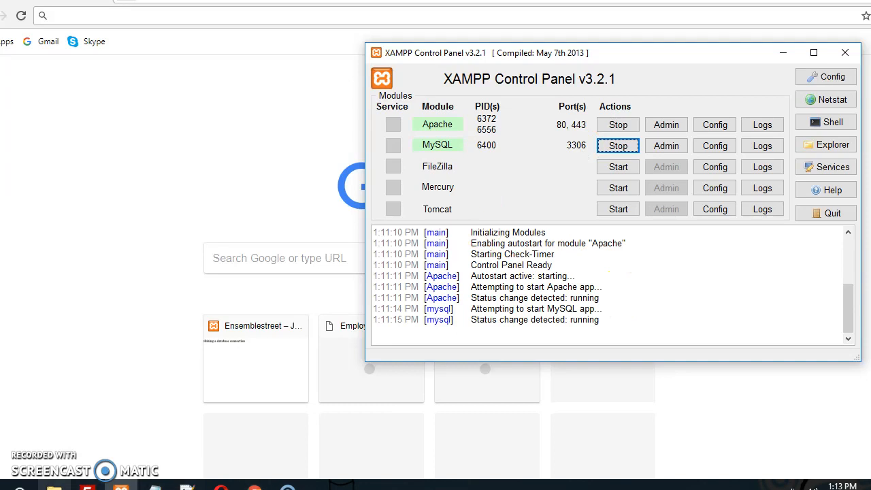
# Extract wordpress-4.7.3.zip into C:\xampp\htdocs and select the new wordpress folder.
pyautogui.click(54, 485)
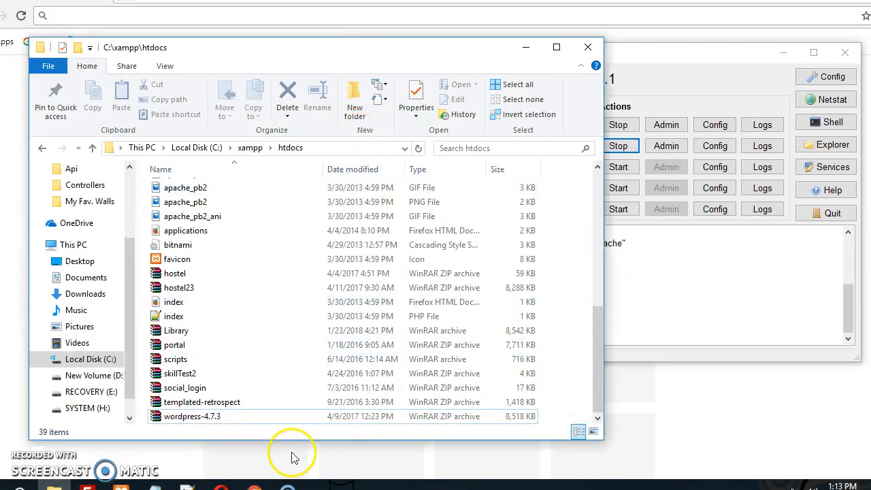
pyautogui.click(288, 417)
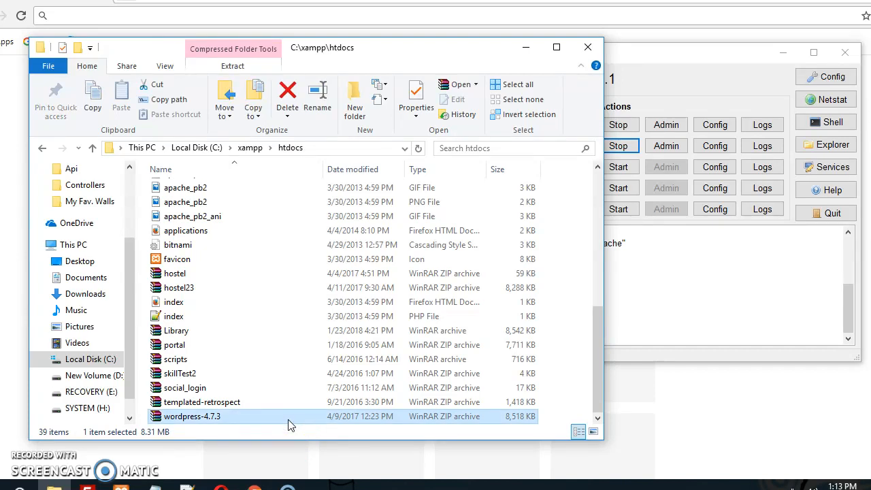
pyautogui.rightClick(288, 418)
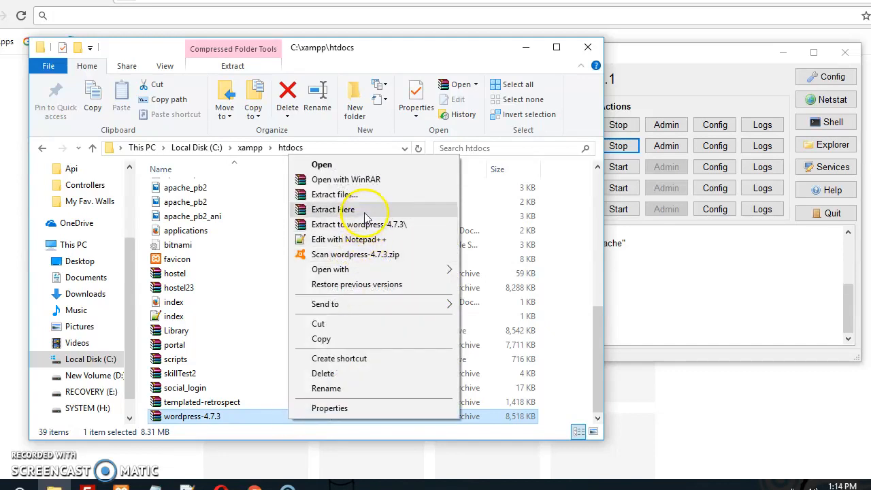
pyautogui.click(365, 209)
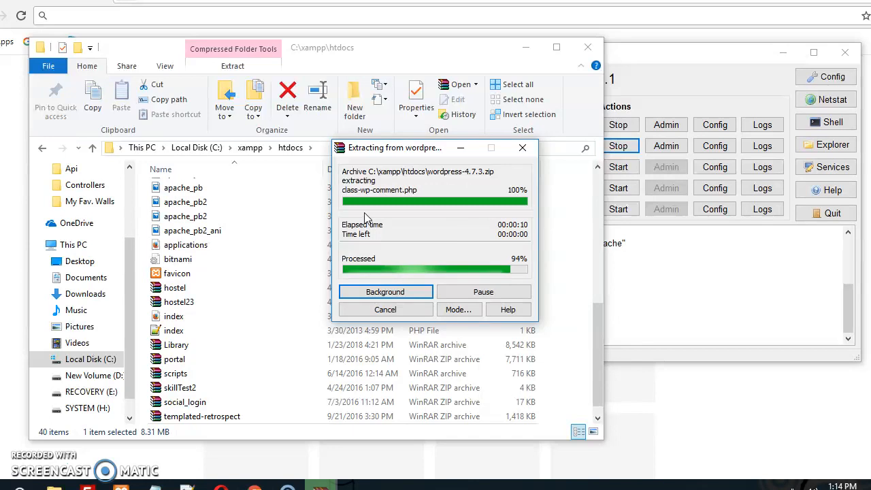
pyautogui.click(599, 356)
pyautogui.moveTo(599, 356); pyautogui.dragTo(528, 254)
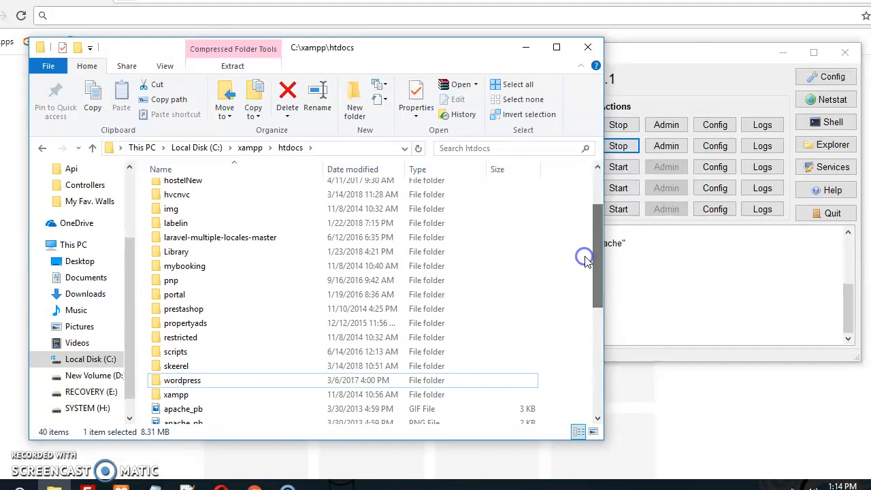
pyautogui.click(265, 384)
# Load localhost/wordpress in Chrome and proceed to the database connection form with Let's go!
pyautogui.click(254, 485)
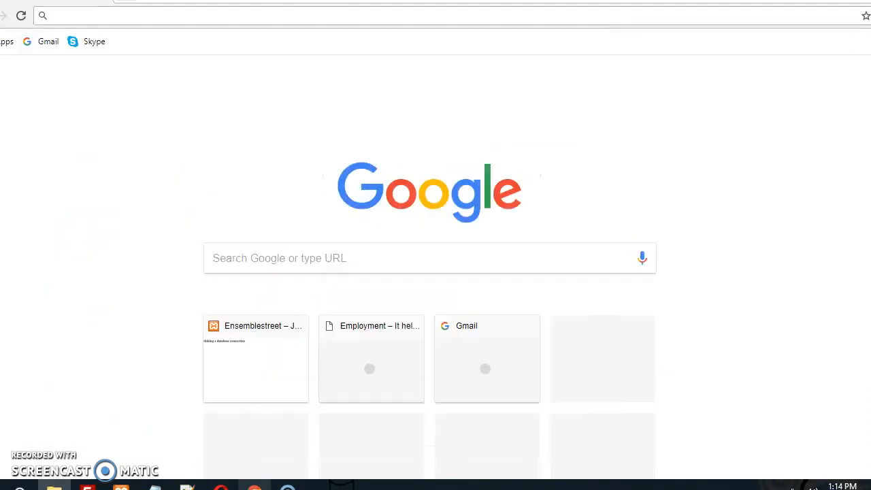
pyautogui.click(219, 19)
pyautogui.write('LOCalhost/wordpress')
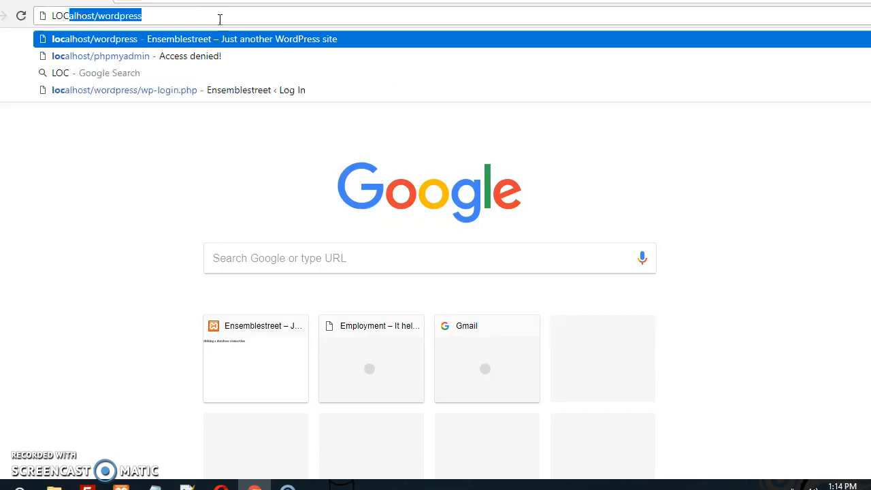
pyautogui.press('Return')
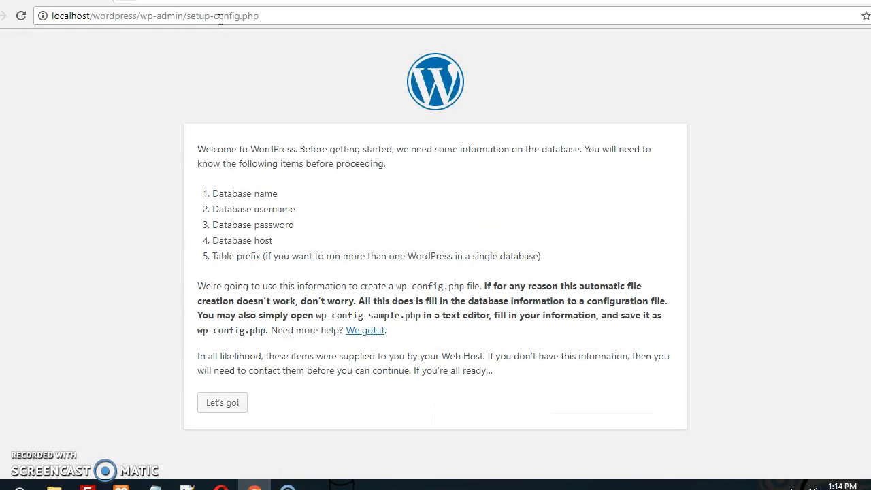
pyautogui.click(225, 405)
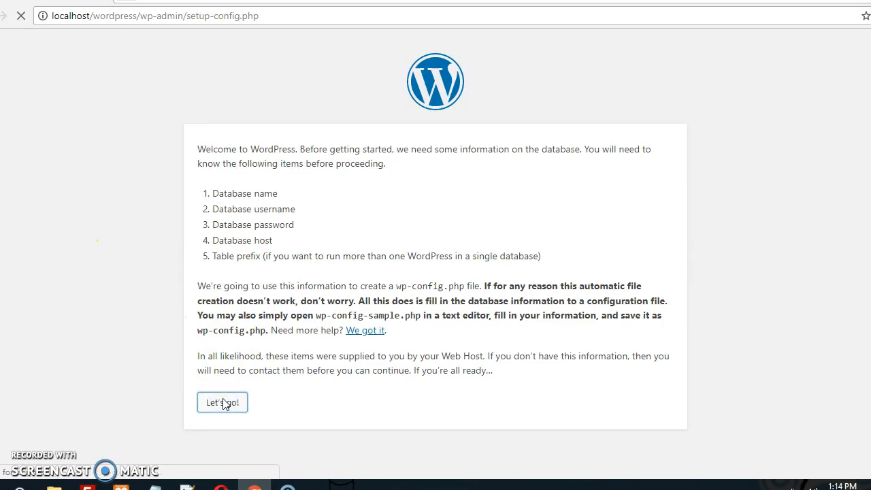
pyautogui.click(346, 195)
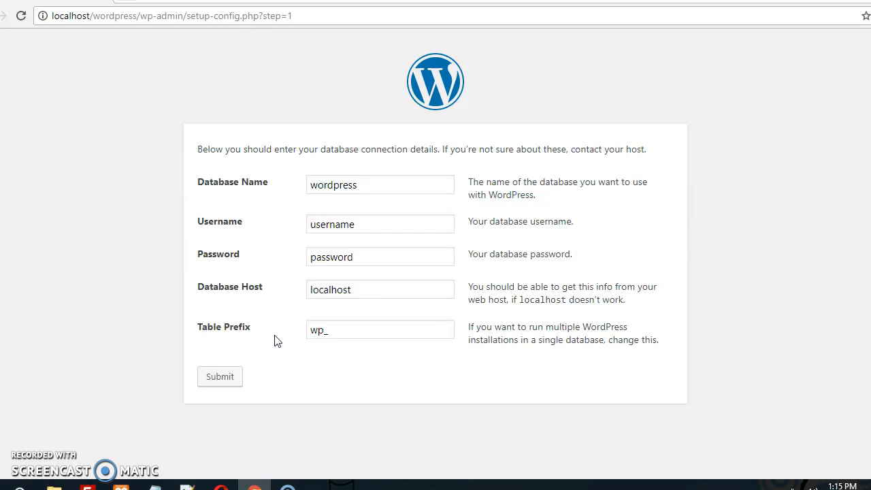
# Replace the wp_ table prefix with fa.
pyautogui.click(327, 331)
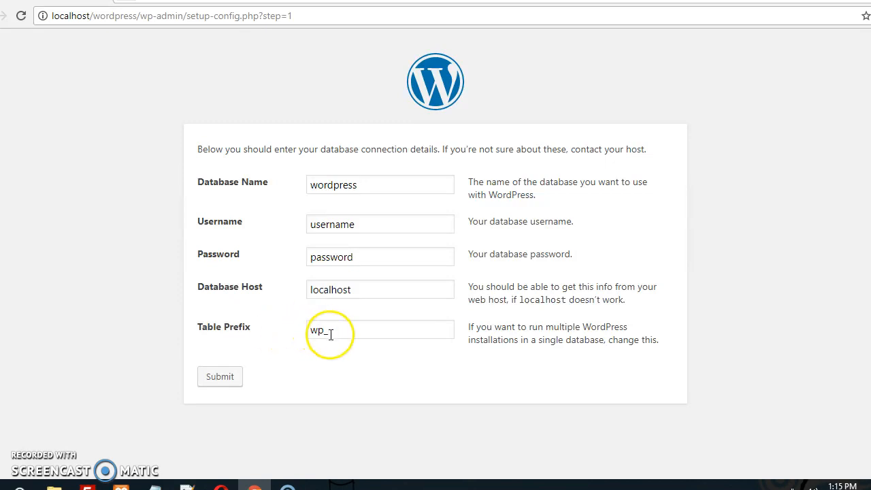
pyautogui.press('BackSpace')
pyautogui.press('BackSpace')
pyautogui.press('BackSpace')
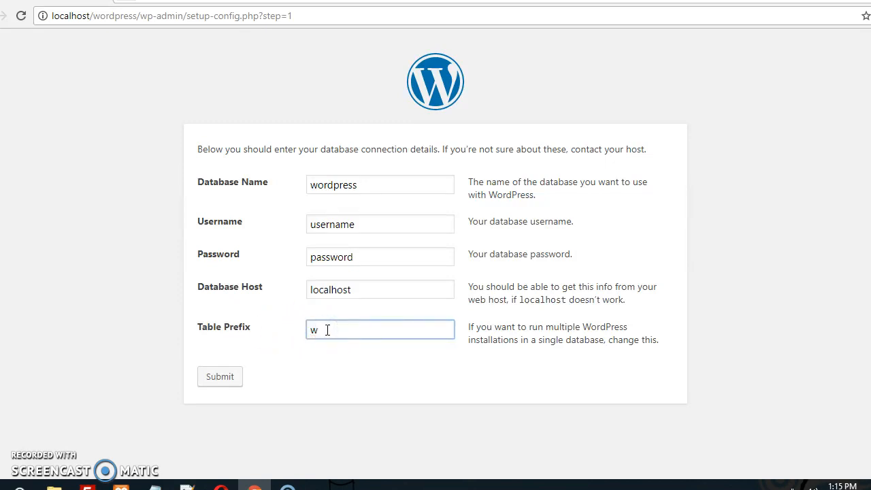
pyautogui.write('FA')
pyautogui.press('BackSpace')
pyautogui.press('BackSpace')
pyautogui.write('h')
pyautogui.press('BackSpace')
pyautogui.write('fa')
# Load localhost/phpmyadmin in a new browser tab.
pyautogui.click(130, 2)
pyautogui.write('loca')
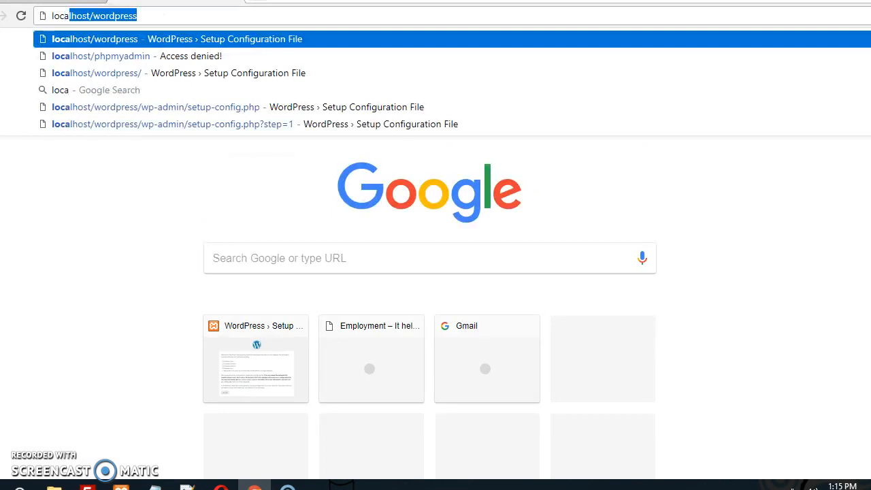
pyautogui.press('Down')
pyautogui.press('Return')
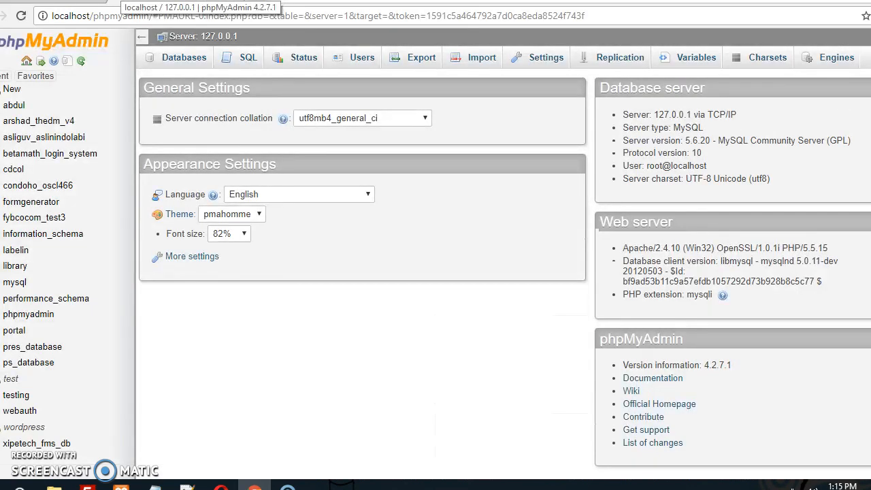
# Create and open the empty wordpress_demo database, then go back to the setup tab.
pyautogui.click(182, 59)
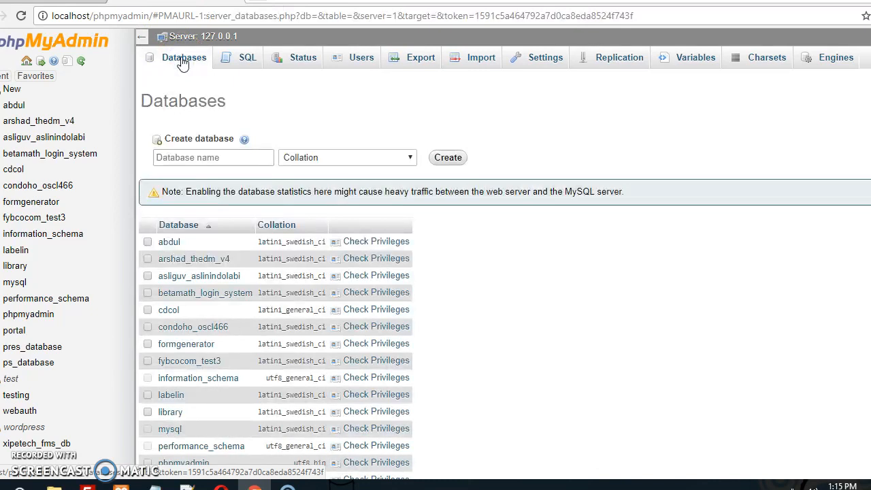
pyautogui.click(220, 157)
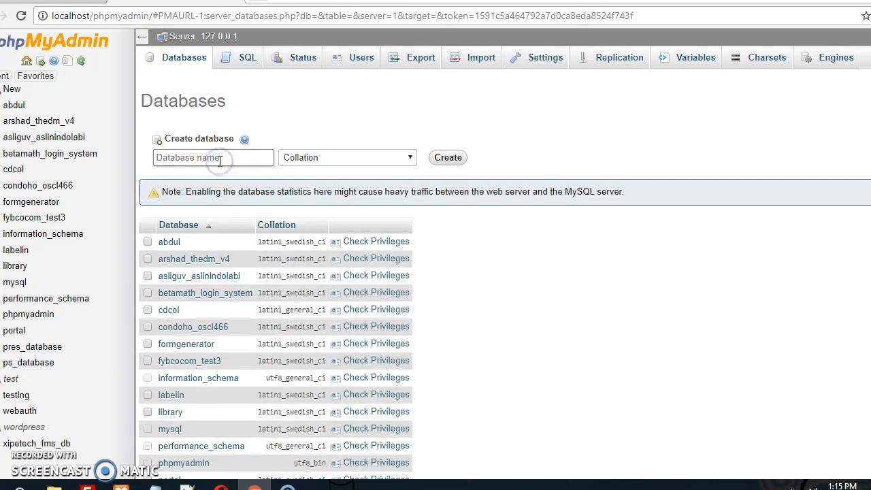
pyautogui.write('wordpress_demo')
pyautogui.click(438, 157)
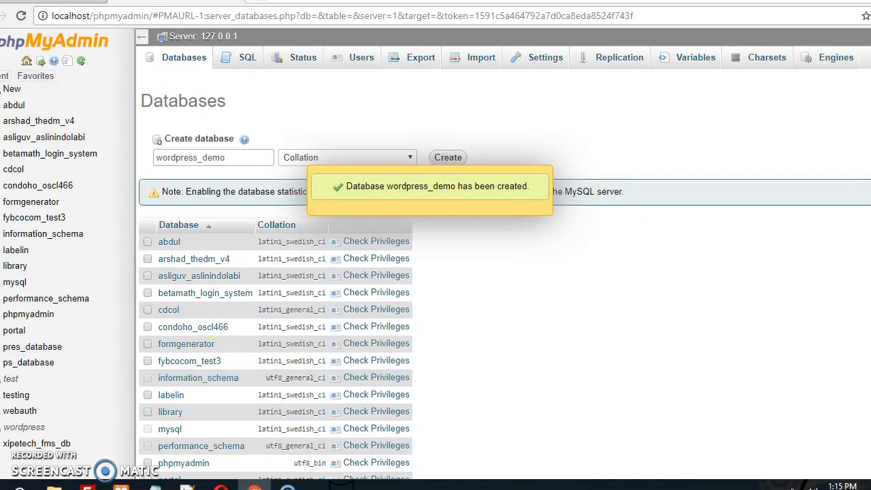
pyautogui.scroll(-3, 435, 272)
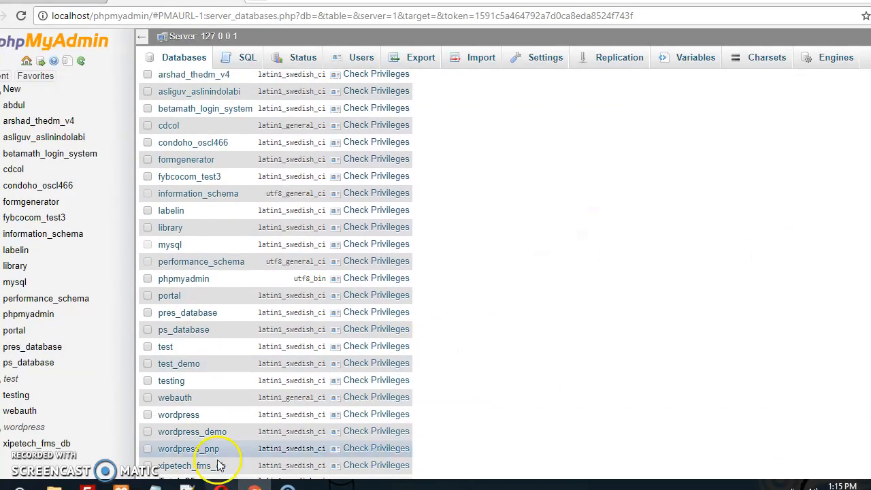
pyautogui.click(215, 430)
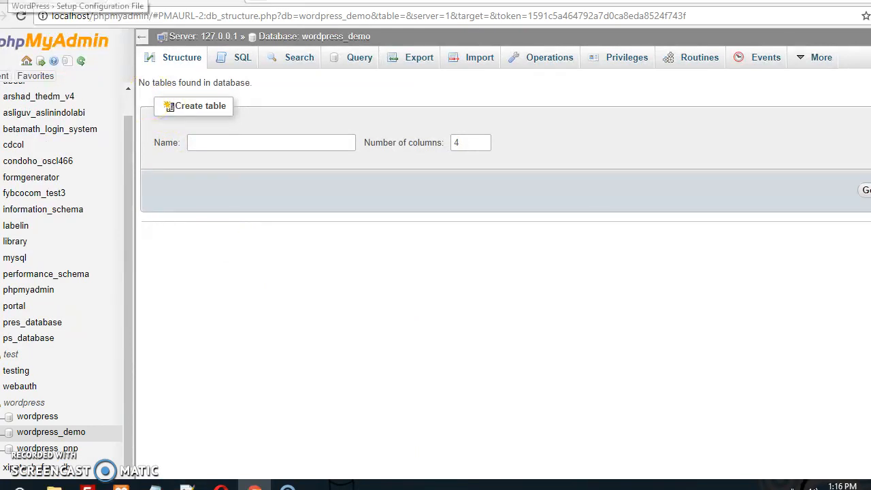
pyautogui.click(13, 2)
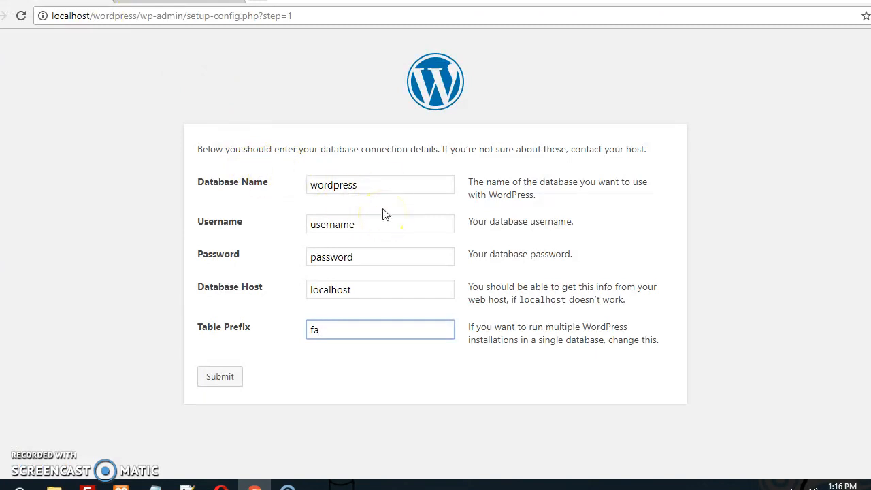
# Change the Database Name to wordpress_demo.
pyautogui.click(384, 186)
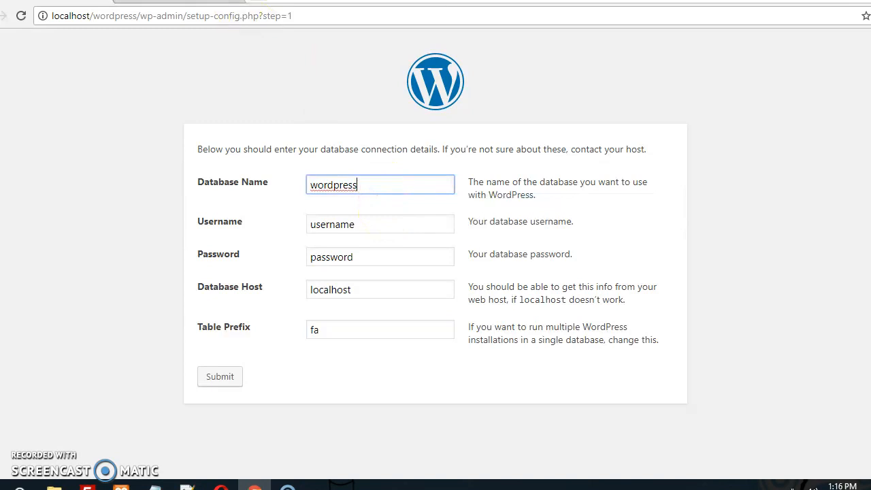
pyautogui.click(222, 1)
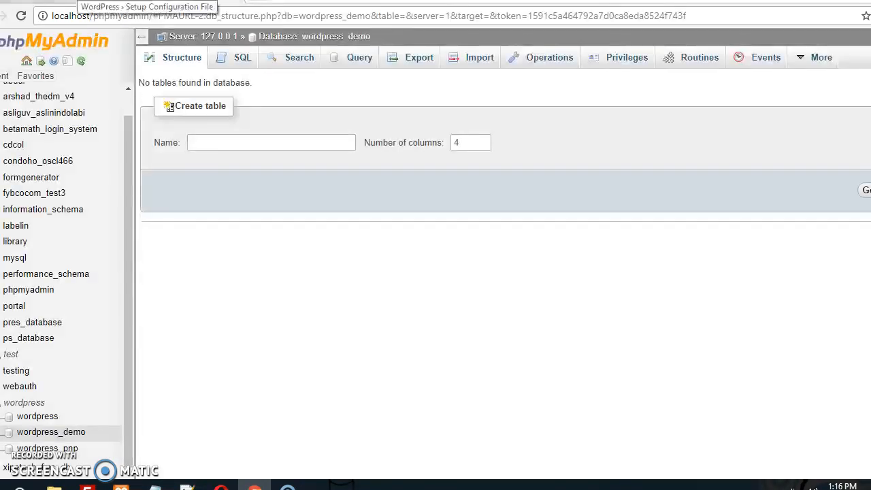
pyautogui.click(89, 1)
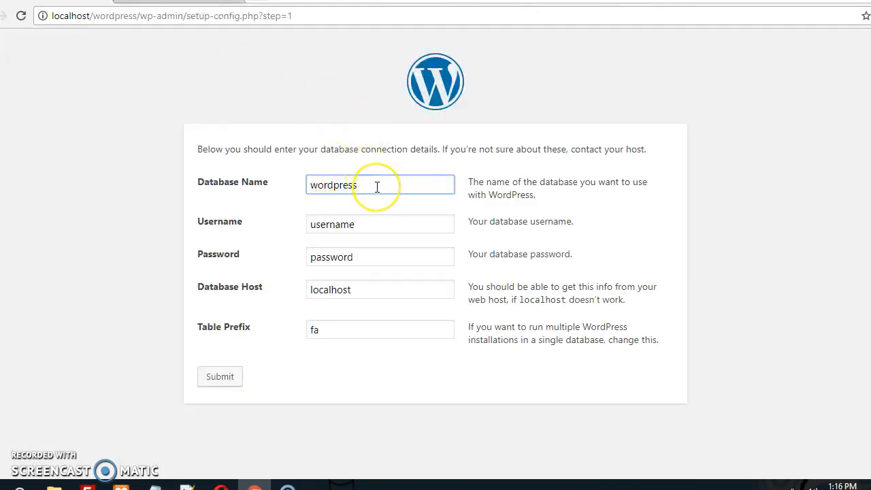
pyautogui.write('_demo')
# Set the username to root, leave the password blank, and check host localhost.
pyautogui.click(377, 220)
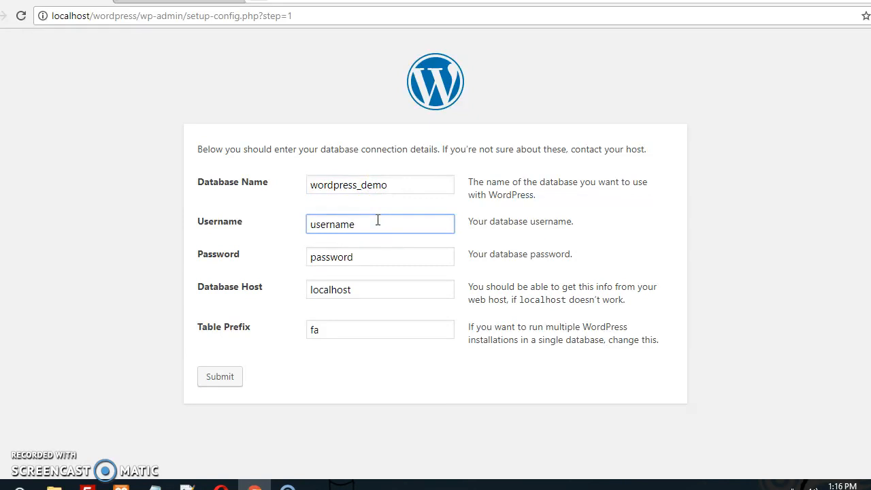
pyautogui.press('BackSpace')
pyautogui.press('BackSpace')
pyautogui.press('BackSpace')
pyautogui.press('BackSpace')
pyautogui.press('BackSpace')
pyautogui.press('BackSpace')
pyautogui.press('BackSpace')
pyautogui.press('BackSpace')
pyautogui.write('root')
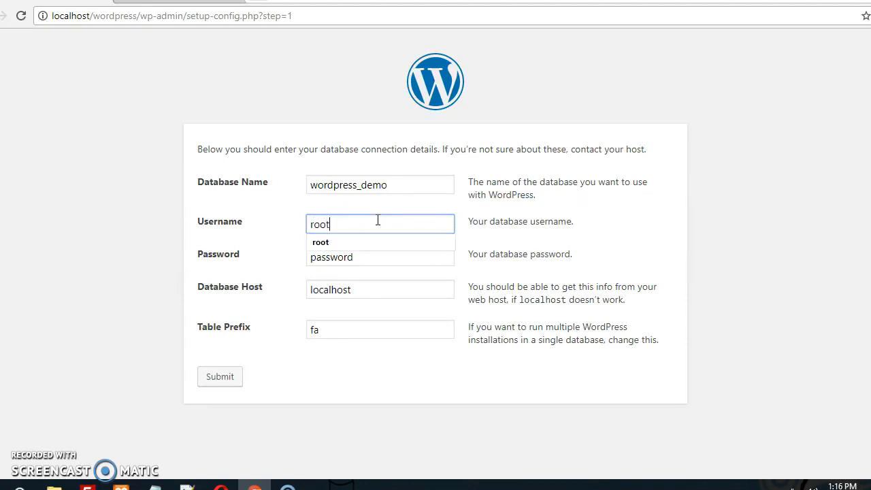
pyautogui.click(379, 255)
pyautogui.press('BackSpace')
pyautogui.press('BackSpace')
pyautogui.press('BackSpace')
pyautogui.press('BackSpace')
pyautogui.press('BackSpace')
pyautogui.press('BackSpace')
pyautogui.press('BackSpace')
pyautogui.press('BackSpace')
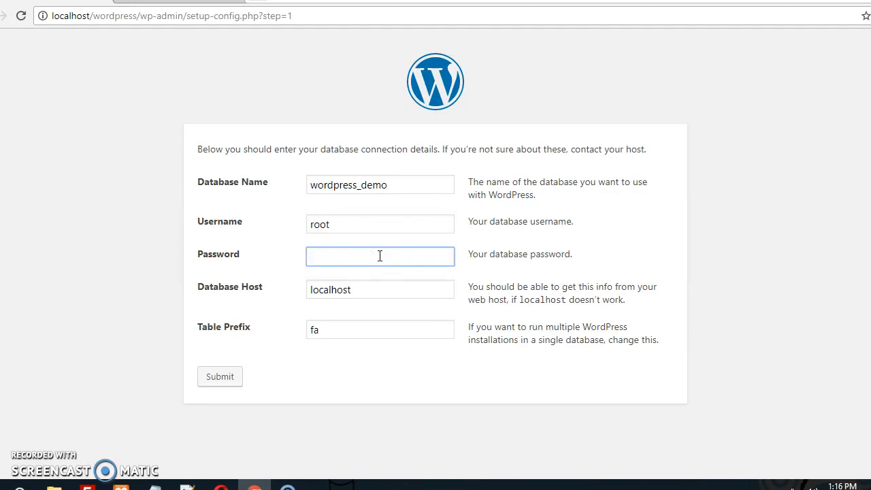
pyautogui.click(367, 292)
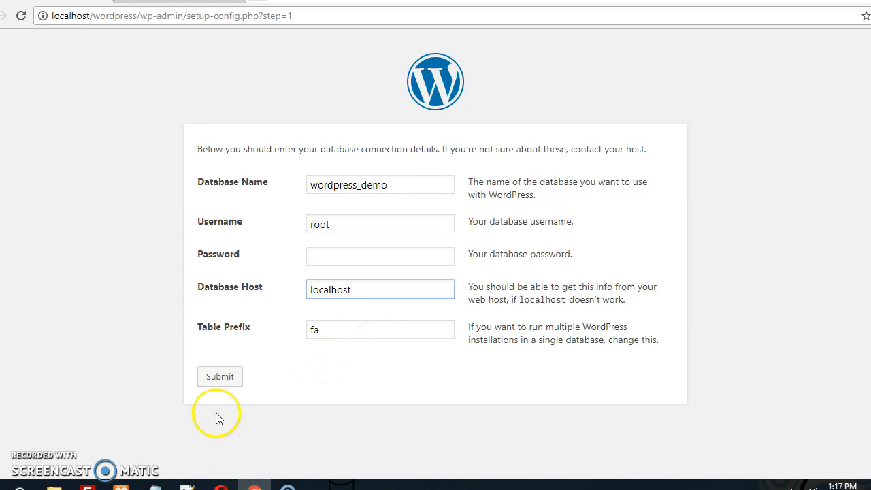
# Submit the database details and run the WordPress install.
pyautogui.click(214, 378)
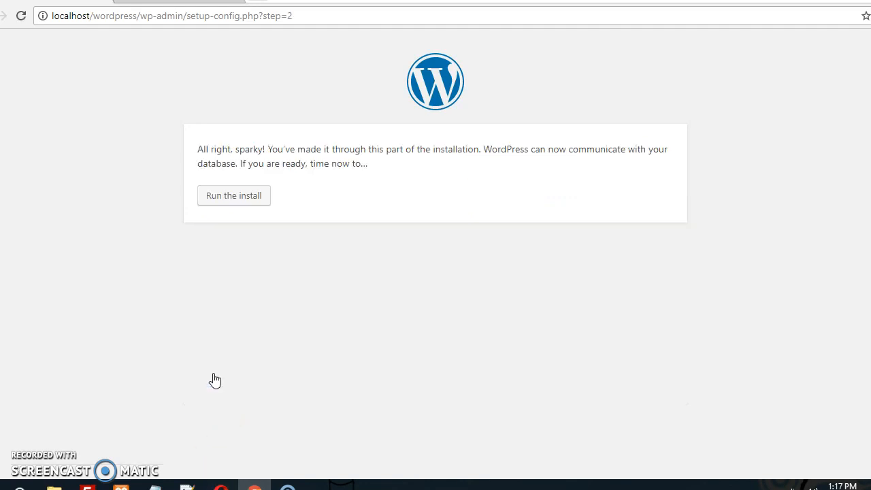
pyautogui.click(235, 196)
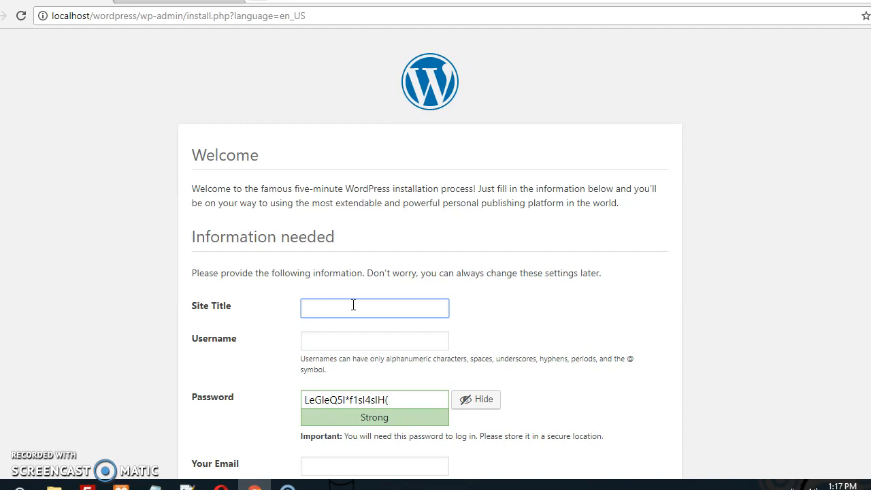
# Enter site title Fashion Fab and username admin.
pyautogui.write('Fashion Fas')
pyautogui.click(324, 348)
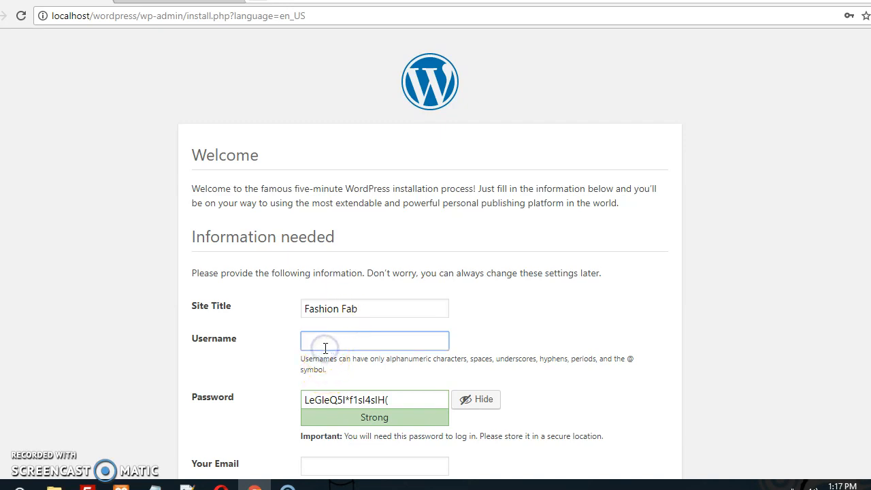
pyautogui.write('admin')
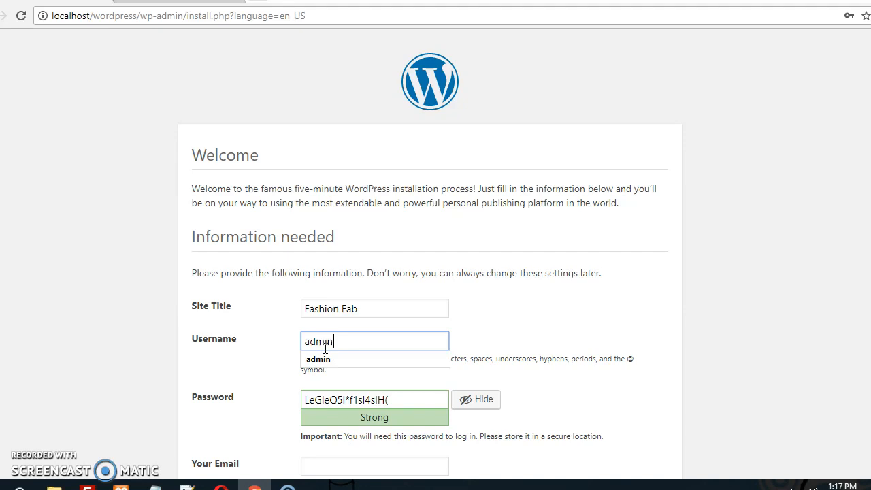
# Replace the generated password with a weak one, confirm its use, and enter the admin e-mail address.
pyautogui.press('Tab')
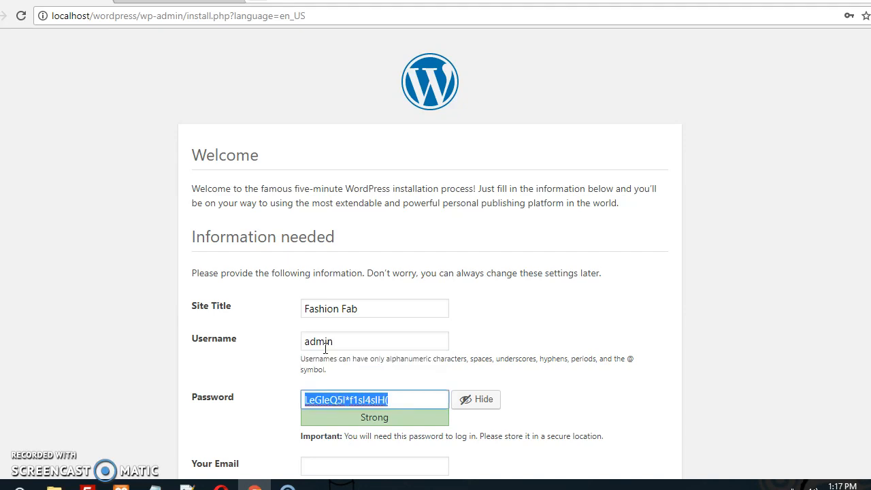
pyautogui.write('adm')
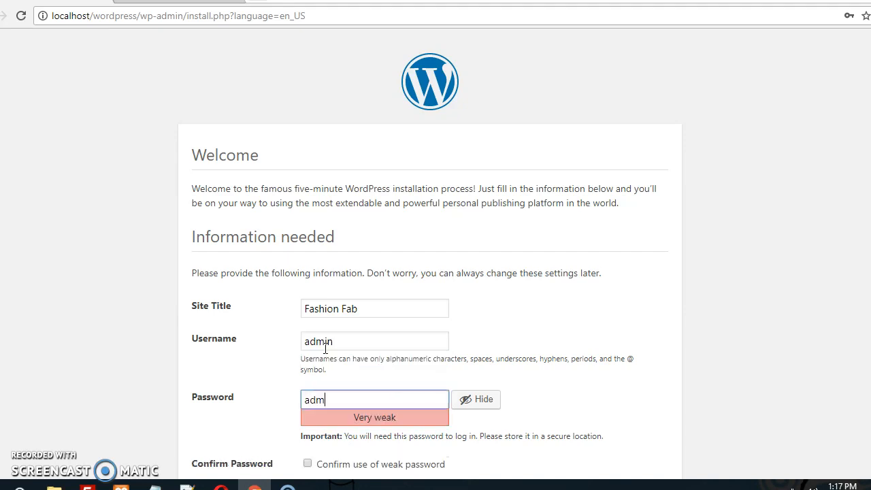
pyautogui.write('in@123')
pyautogui.click(337, 350)
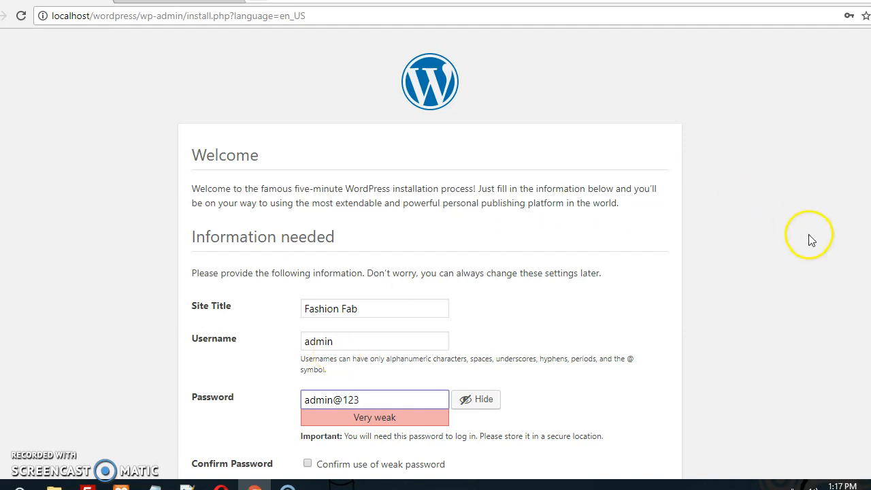
pyautogui.scroll(-3, 436, 258)
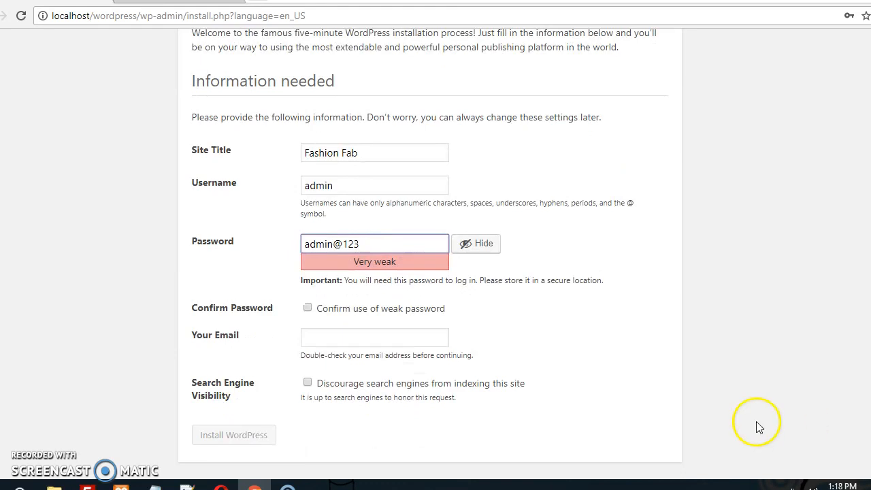
pyautogui.click(308, 307)
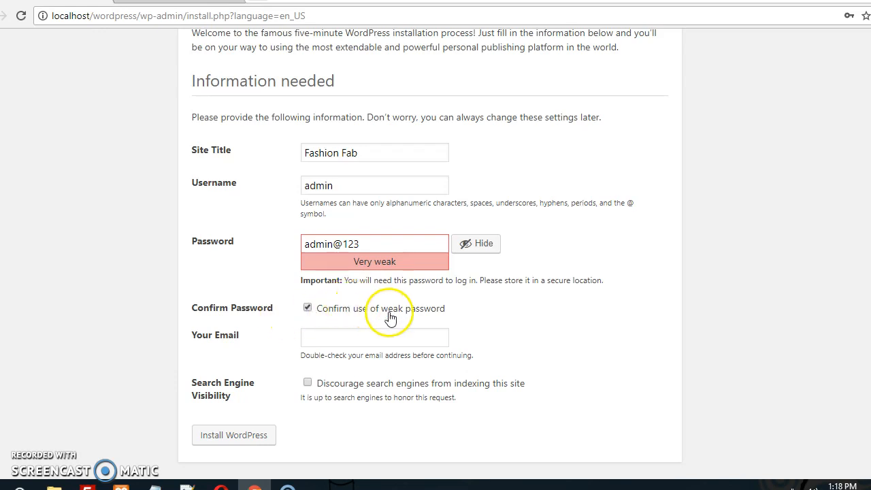
pyautogui.click(362, 337)
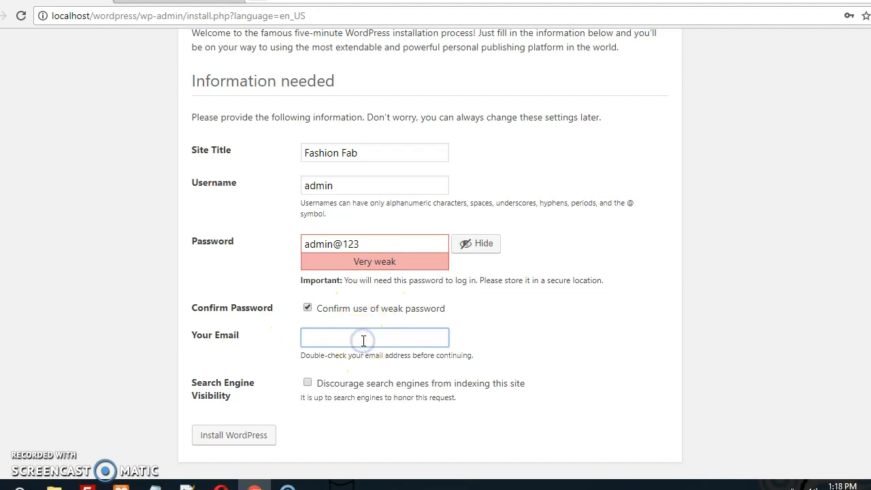
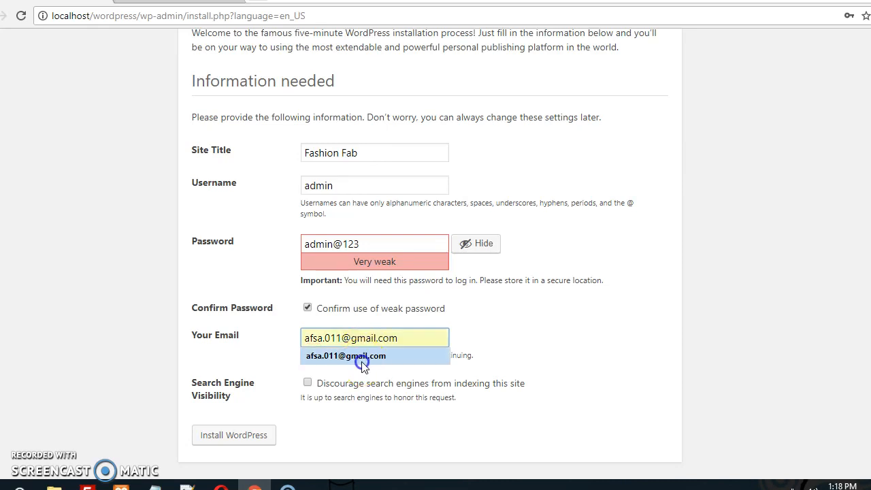
pyautogui.click(359, 357)
# Install WordPress and log in as admin with the new password.
pyautogui.click(252, 434)
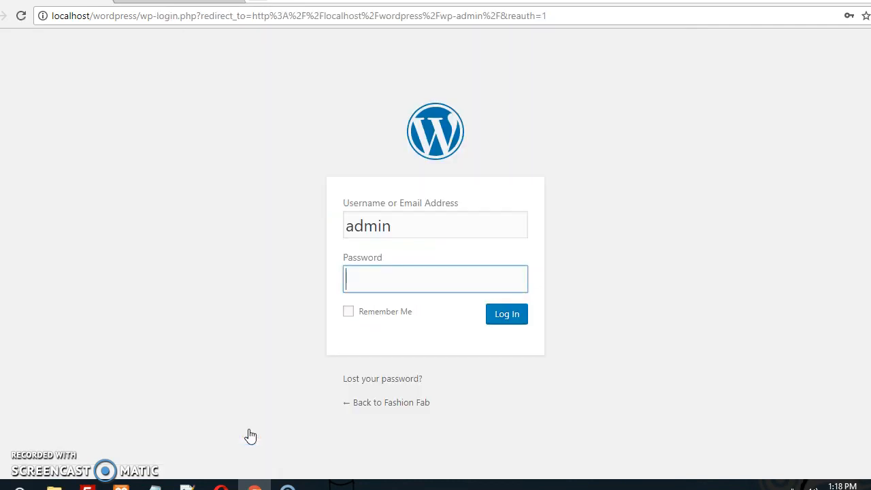
pyautogui.click(364, 286)
pyautogui.click(400, 407)
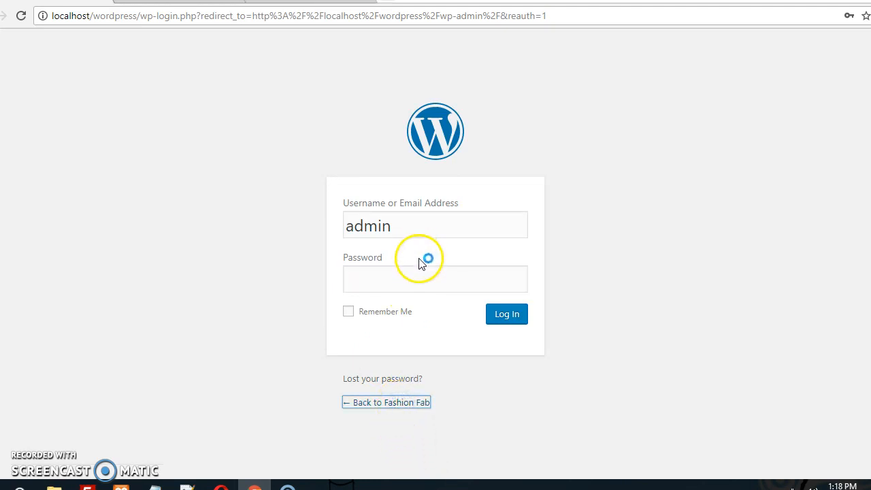
pyautogui.click(411, 281)
pyautogui.write('admin@123')
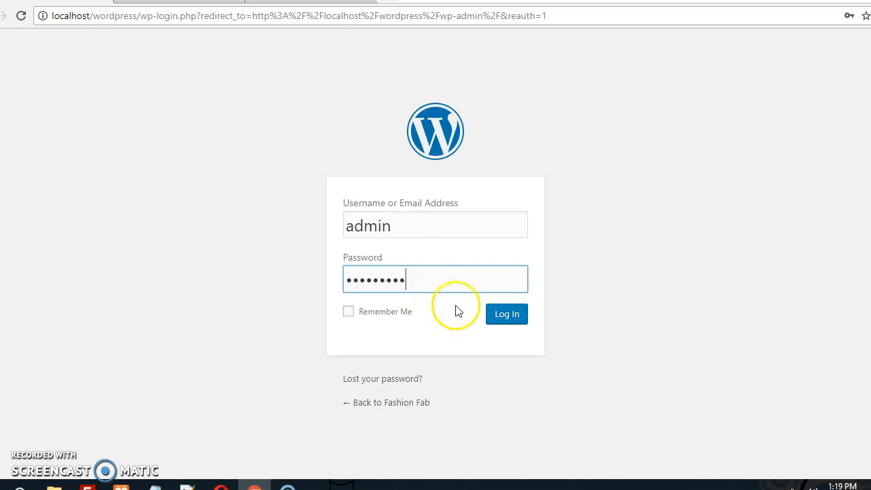
pyautogui.click(493, 313)
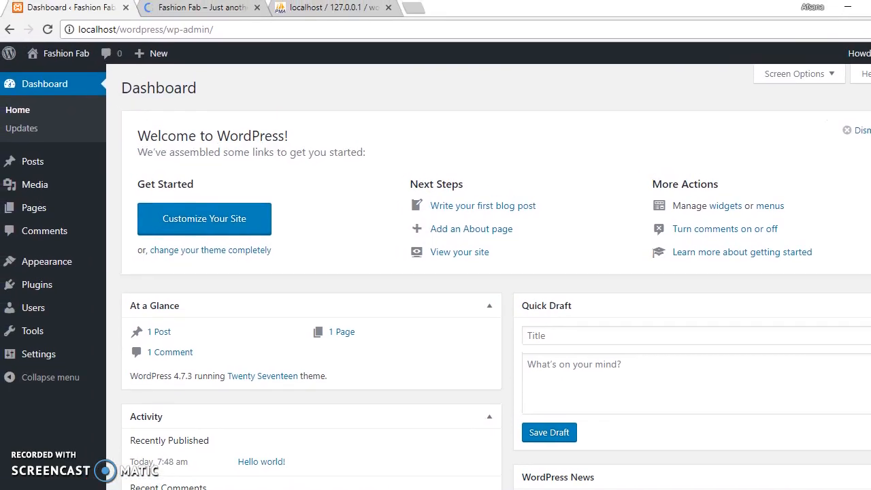
# Scroll through the Fashion Fab front page, then return to the admin Dashboard.
pyautogui.click(201, 8)
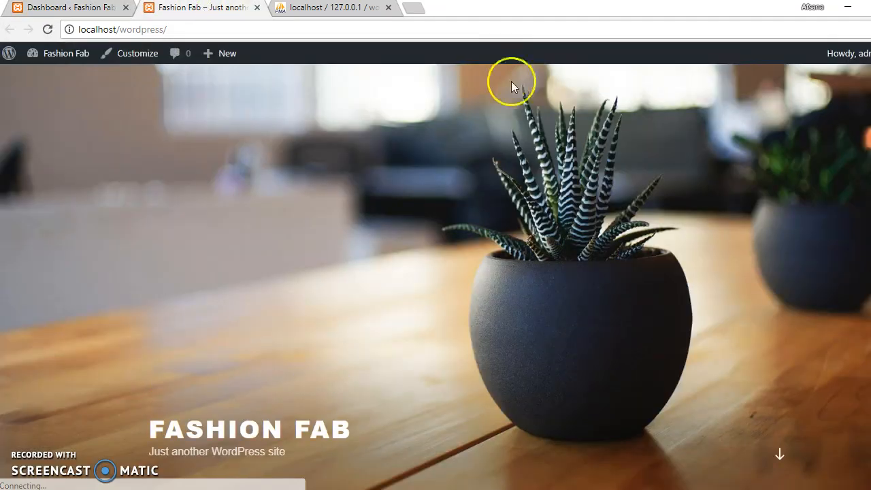
pyautogui.scroll(-6, 436, 272)
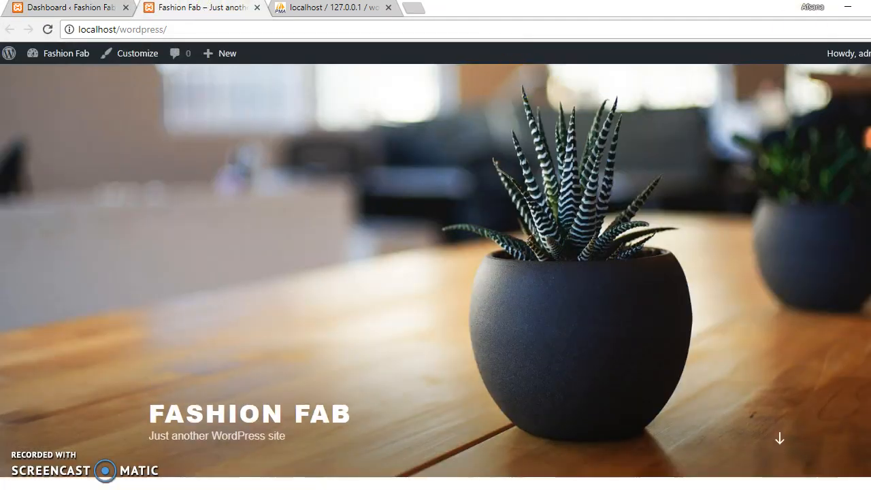
pyautogui.scroll(-5, 435, 273)
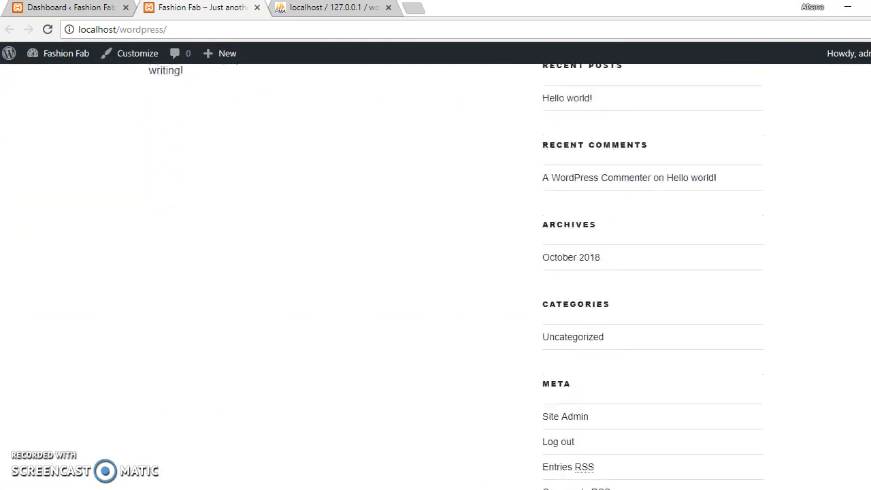
pyautogui.scroll(6, 436, 272)
pyautogui.scroll(5, 436, 272)
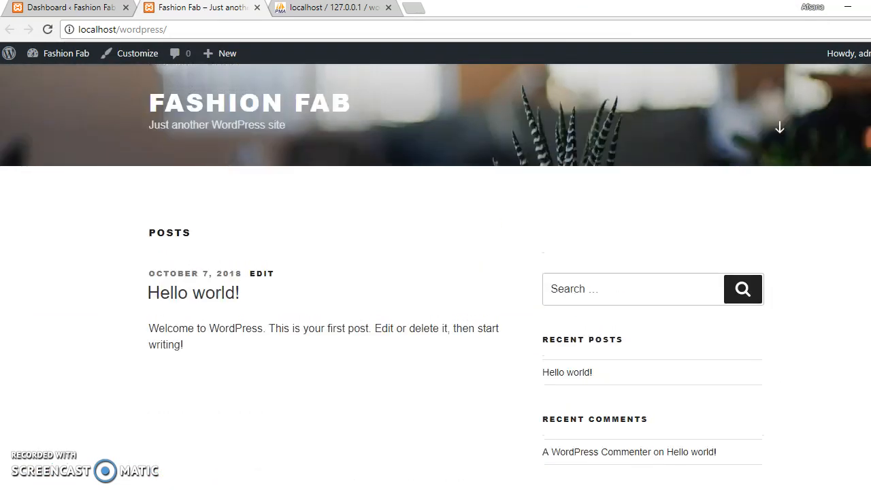
pyautogui.click(107, 12)
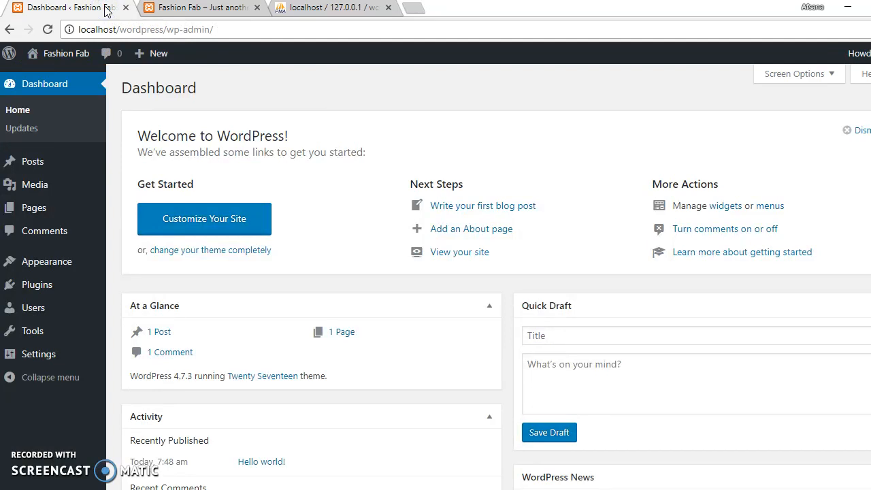
pyautogui.click(179, 9)
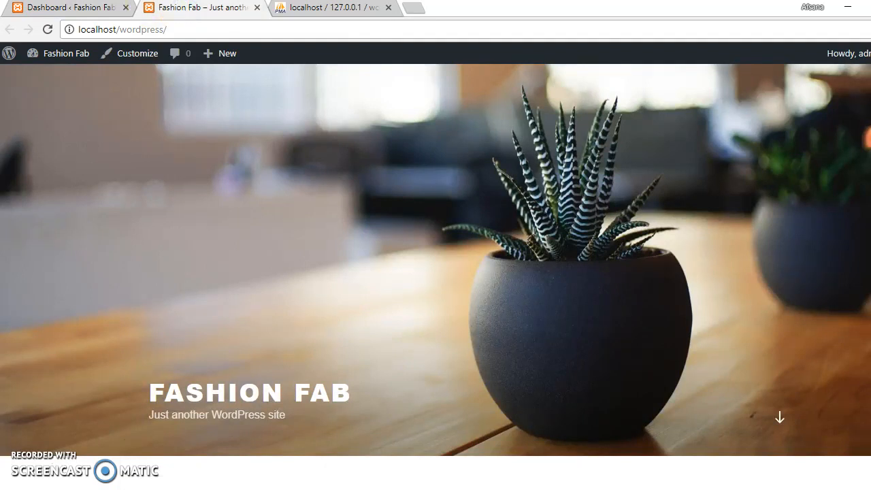
pyautogui.click(32, 9)
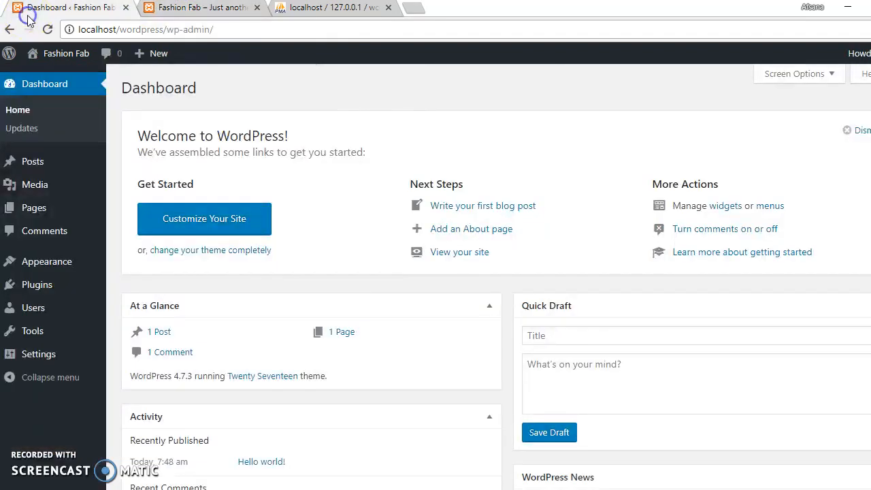
# Look over the site's Pages list and the Comments management screen.
pyautogui.click(61, 208)
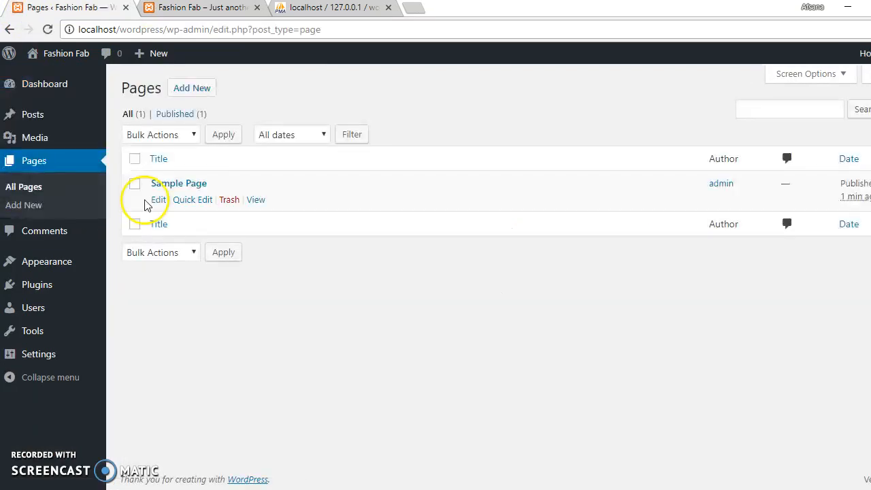
pyautogui.moveTo(230, 196)
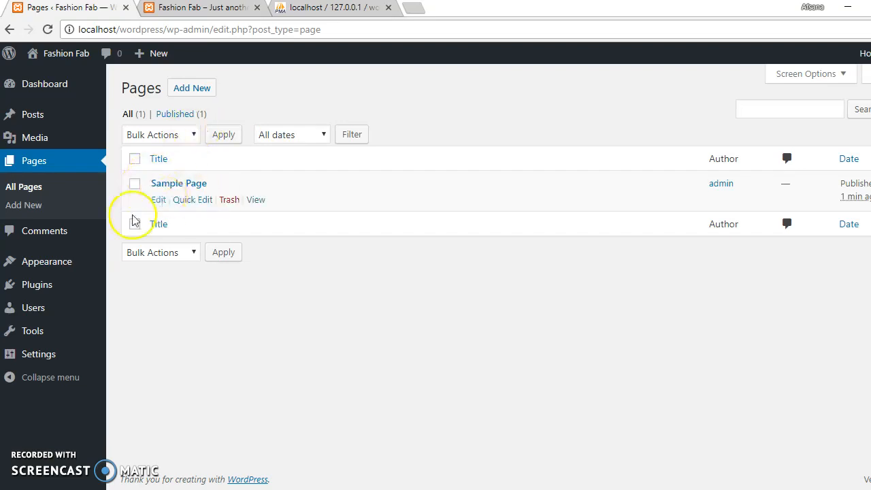
pyautogui.click(46, 237)
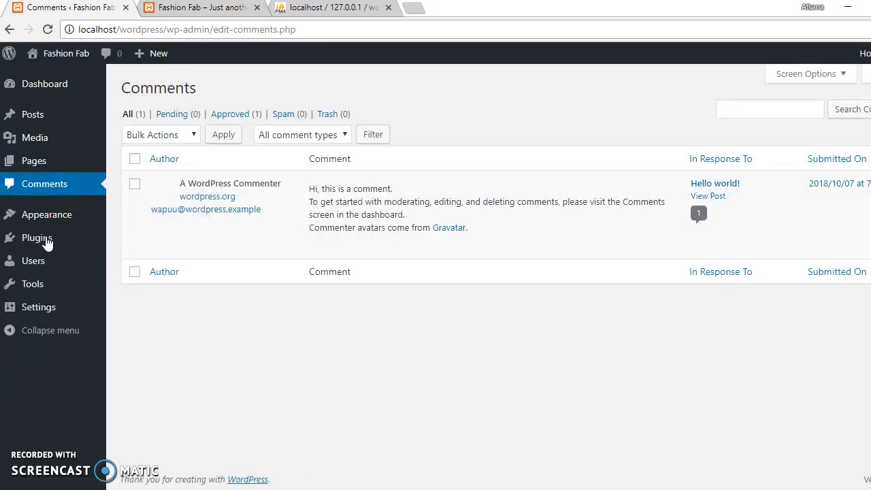
# Check Installed Plugins (Akismet Anti-Spam 3.3, Hello Dolly 1.6, both inactive), glancing at the front page.
pyautogui.click(46, 239)
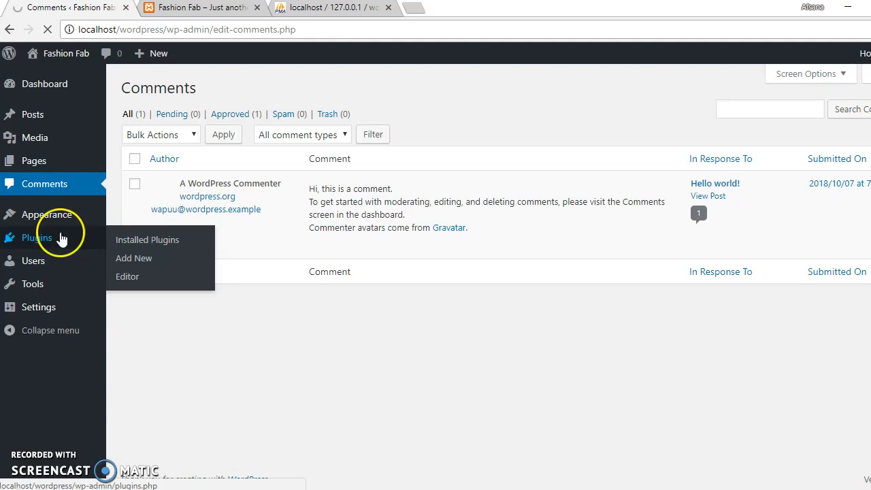
pyautogui.click(175, 251)
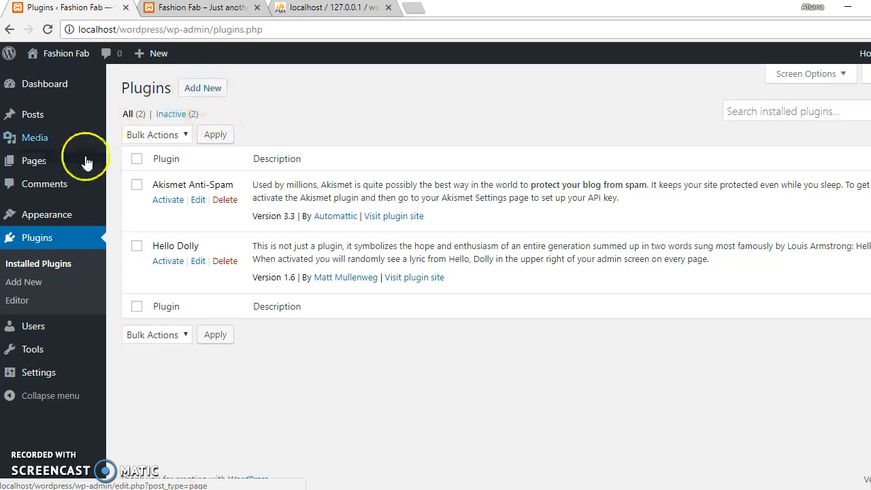
pyautogui.moveTo(75, 212)
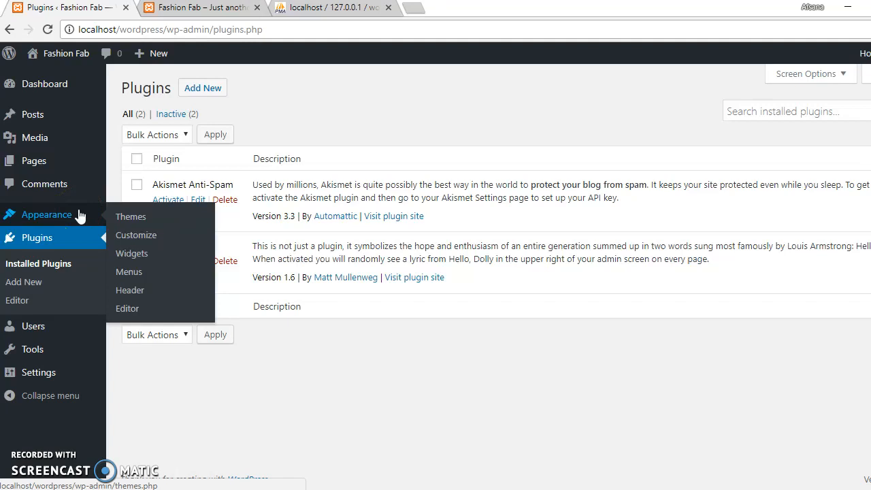
pyautogui.click(174, 8)
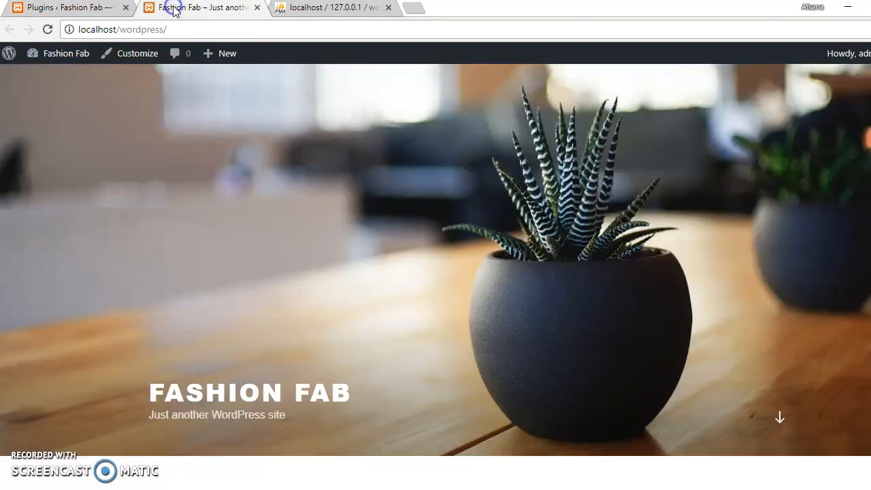
pyautogui.click(87, 15)
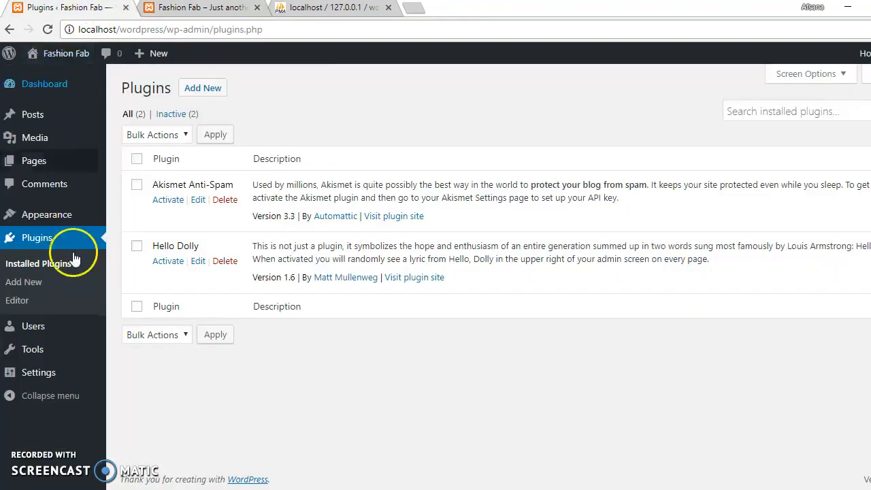
pyautogui.click(60, 380)
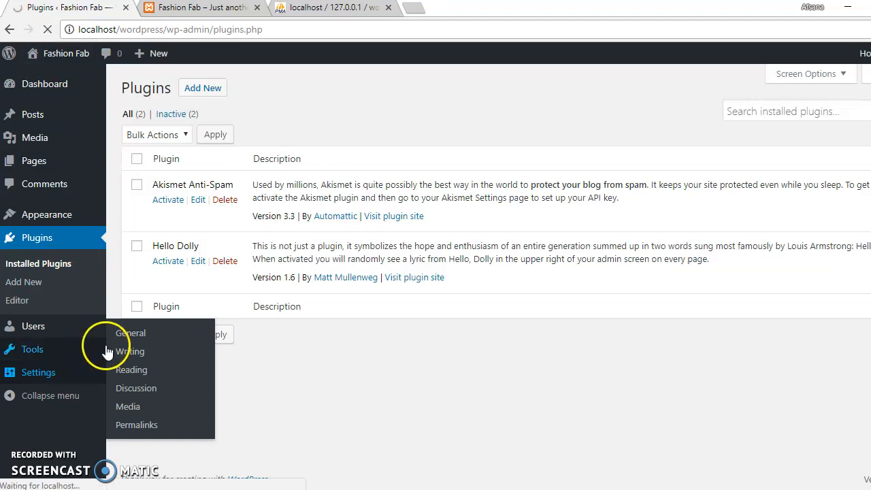
# Review General Settings' site title, tagline, timezone and date format, then return to Pages.
pyautogui.click(133, 376)
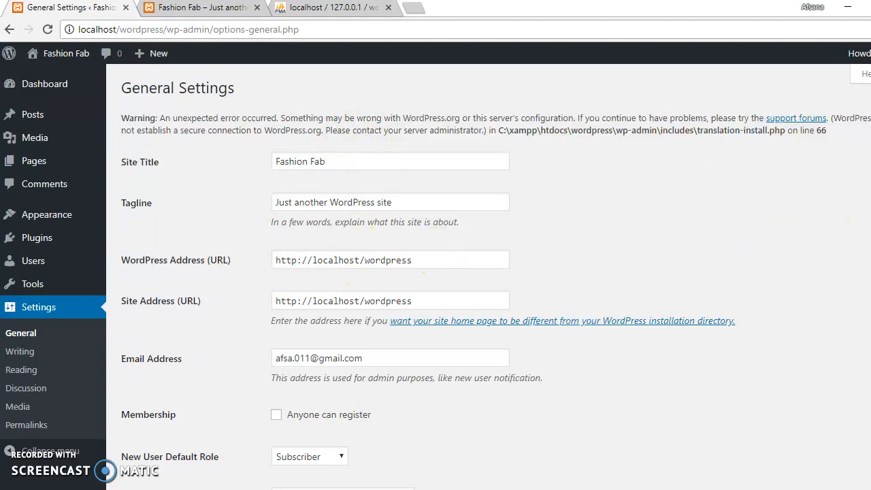
pyautogui.scroll(-4, 476, 273)
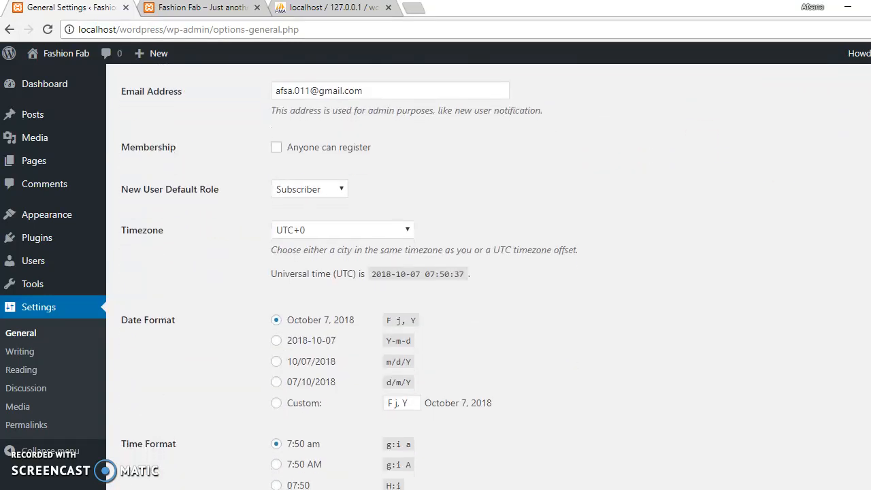
pyautogui.scroll(-2, 477, 272)
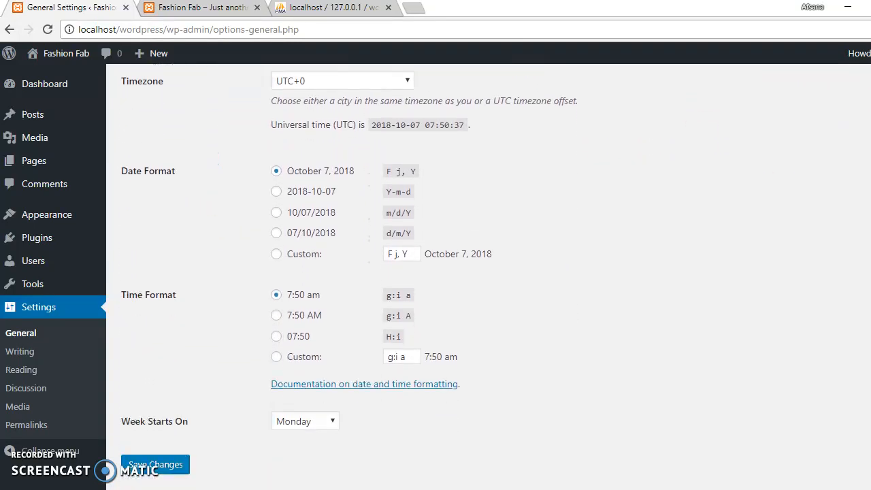
pyautogui.scroll(6, 822, 143)
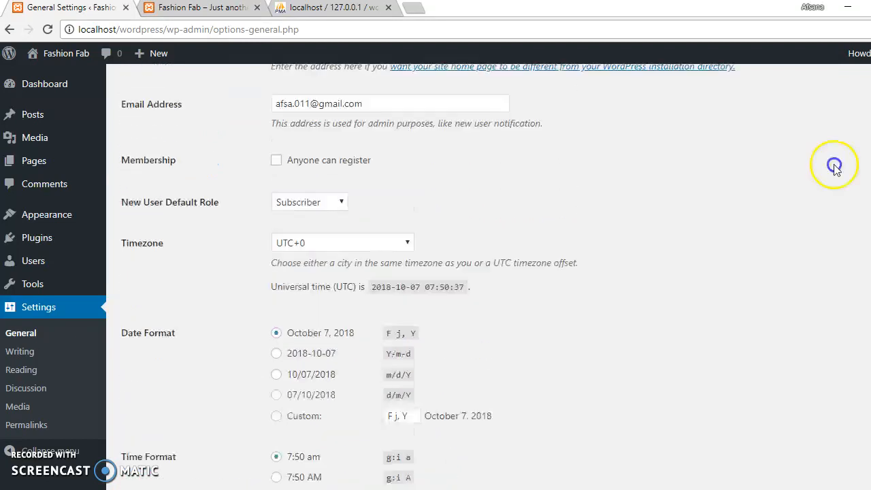
pyautogui.click(35, 168)
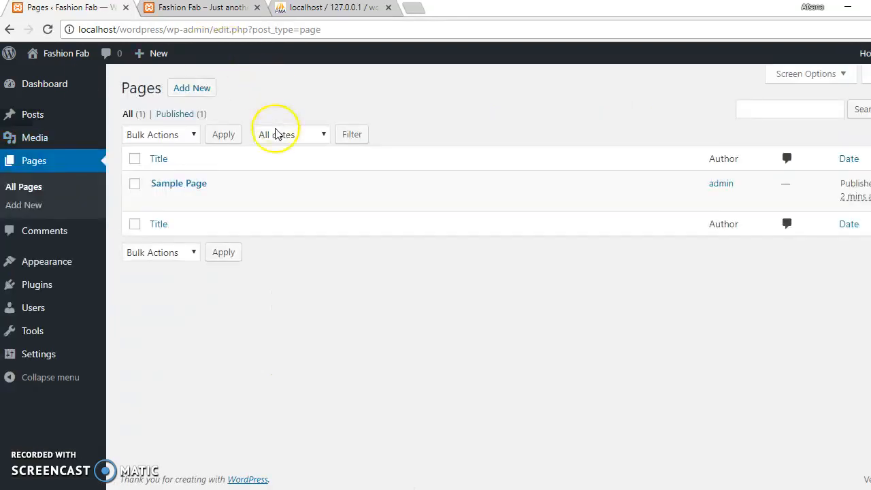
# Show the empty Media Library's upload area, with its 750 MB maximum upload size.
pyautogui.click(64, 138)
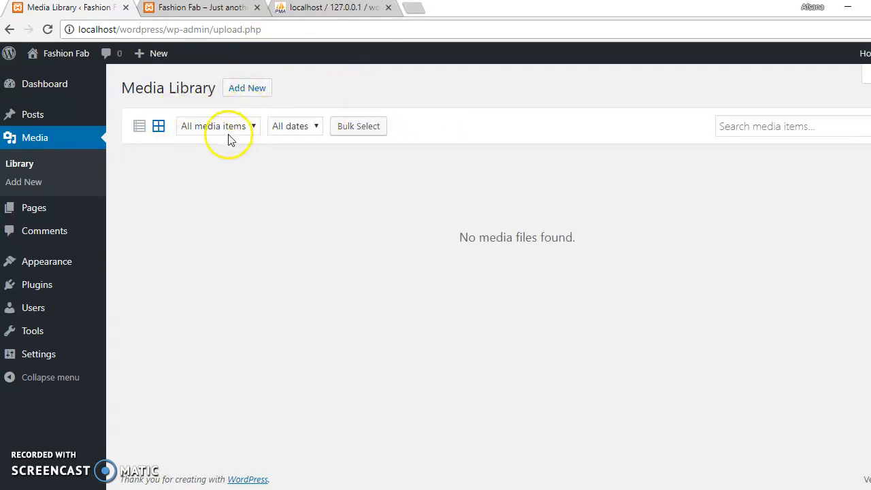
pyautogui.click(252, 98)
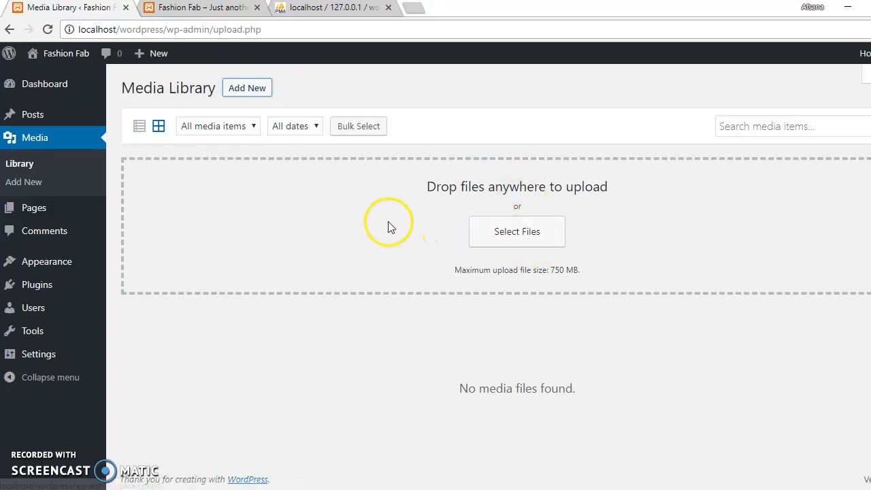
pyautogui.click(66, 118)
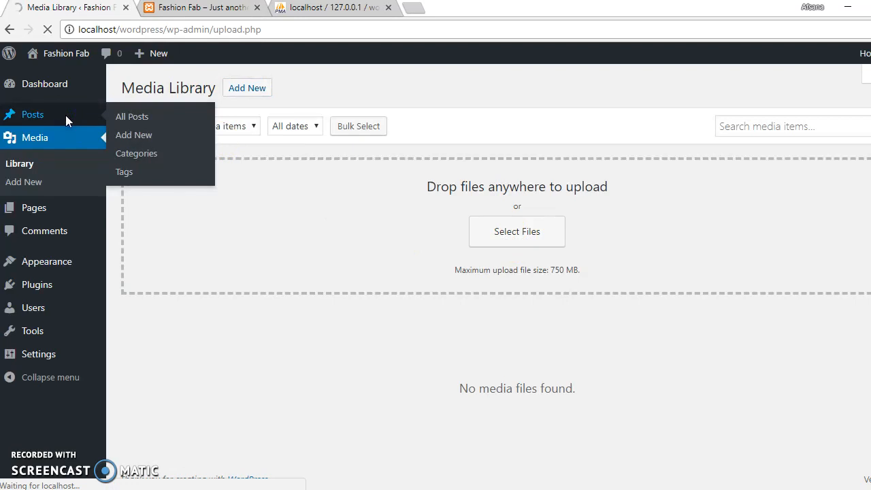
# Load All Posts, showing the single Hello world! post in Uncategorized with 1 comment.
pyautogui.click(134, 155)
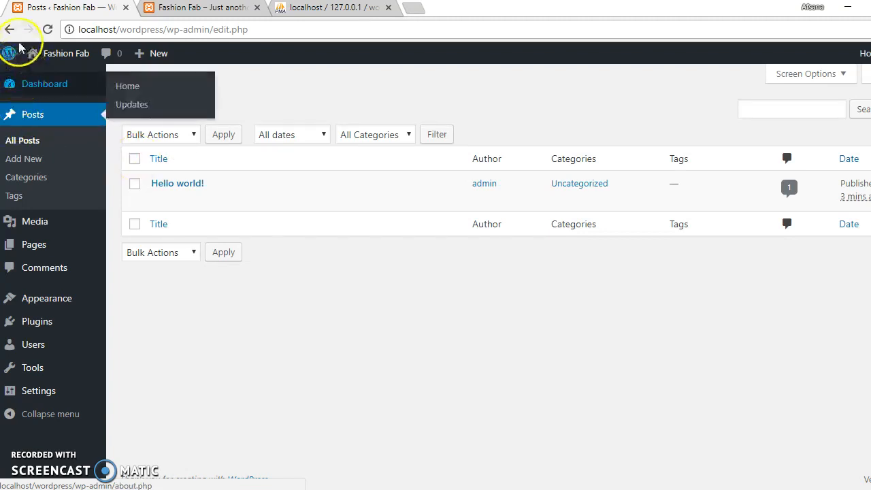
pyautogui.moveTo(20, 45)
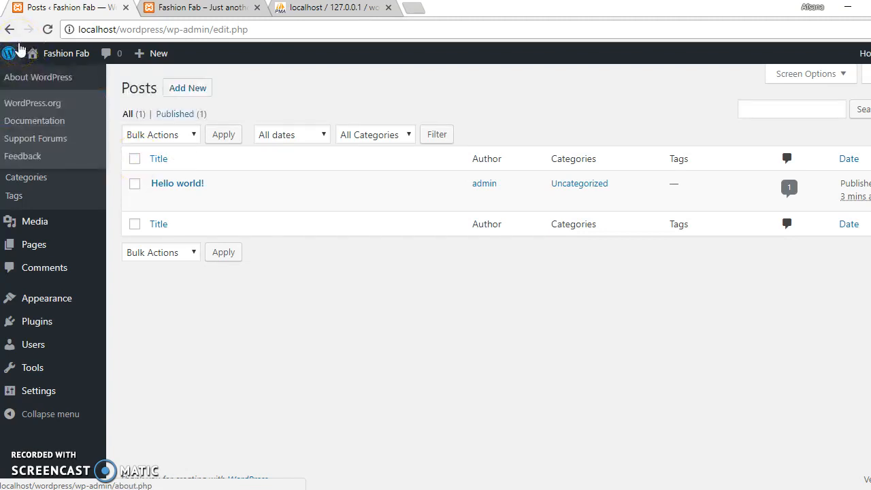